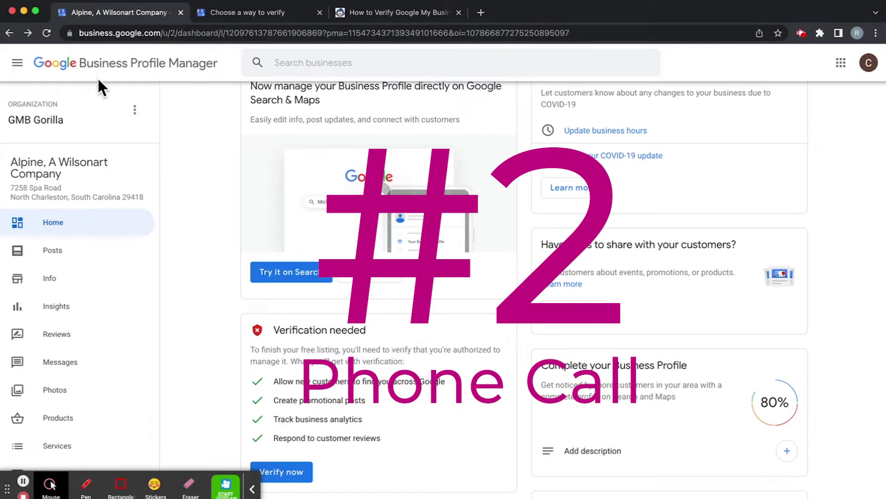
Step: Start verification from the Verification needed card to reach the phone, text or email code choices
scroll(195, 152, down, 1)
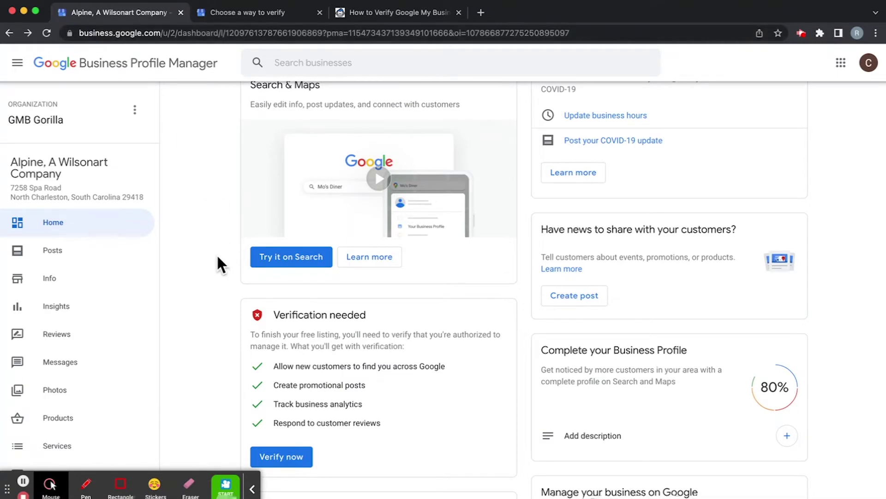
scroll(217, 257, down, 3)
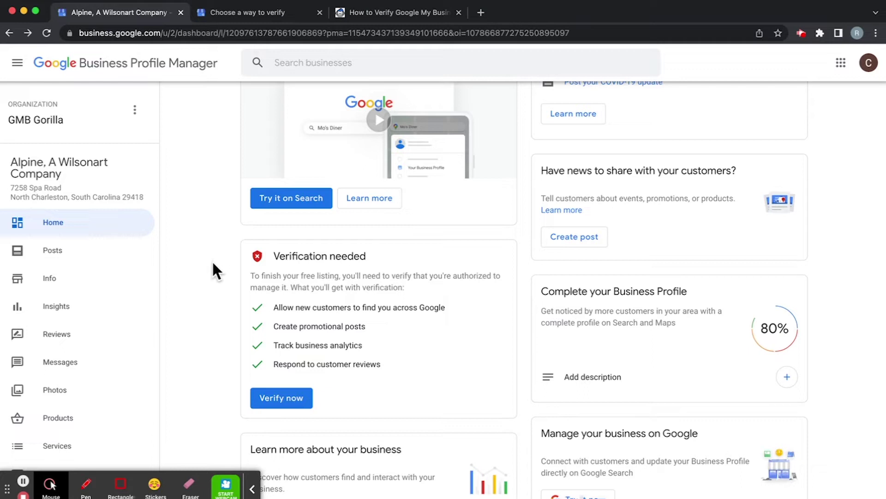
scroll(214, 265, down, 1)
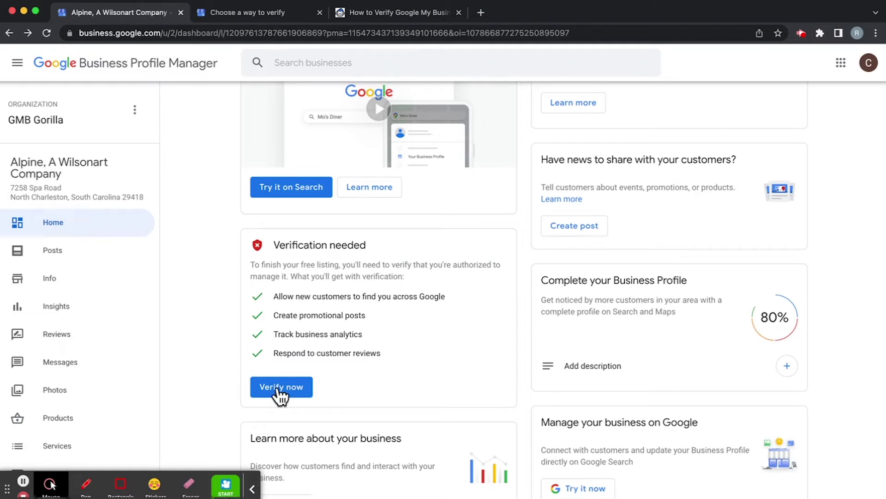
click(283, 388)
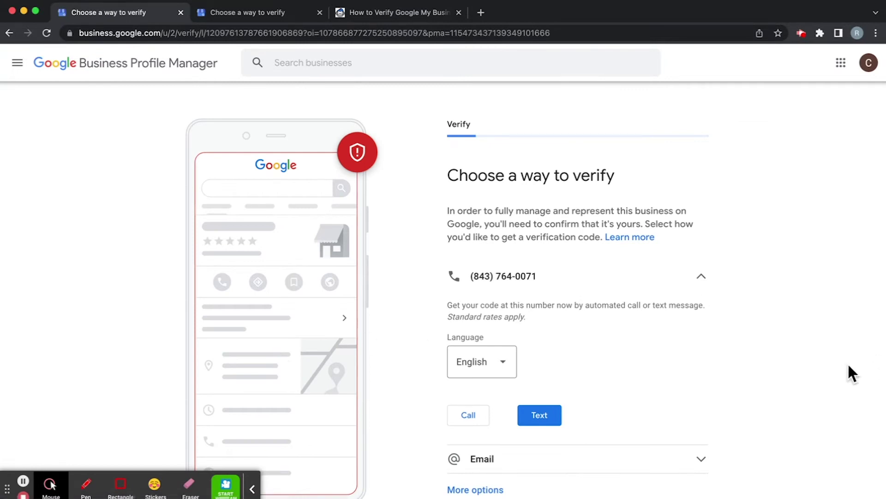
scroll(848, 374, down, 2)
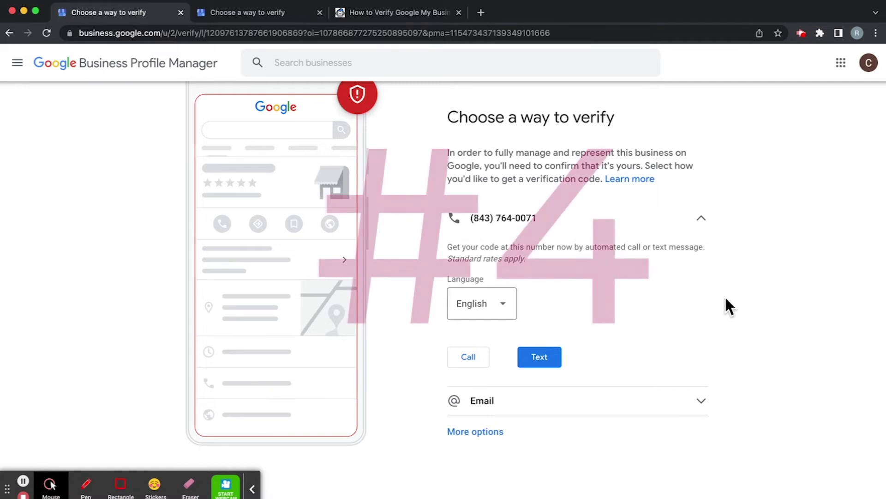
scroll(764, 327, down, 1)
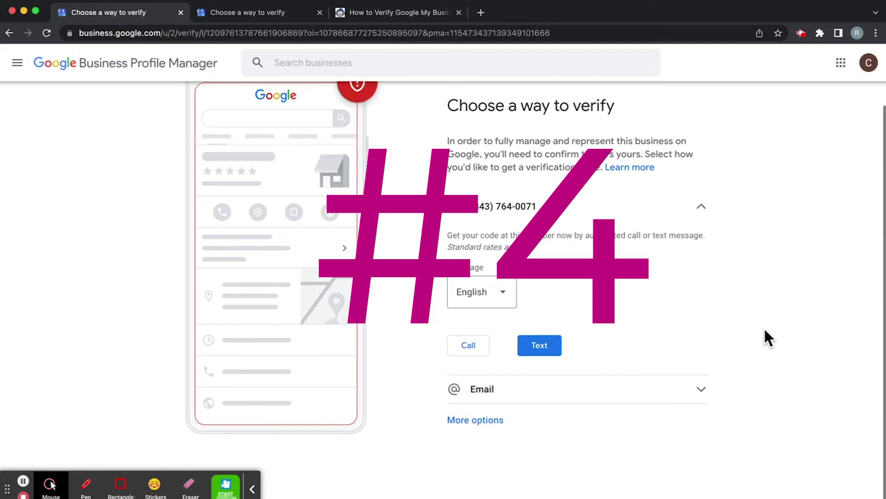
Step: Expand the Email option and its address field, then reveal More options and Other options with Verify later
click(503, 393)
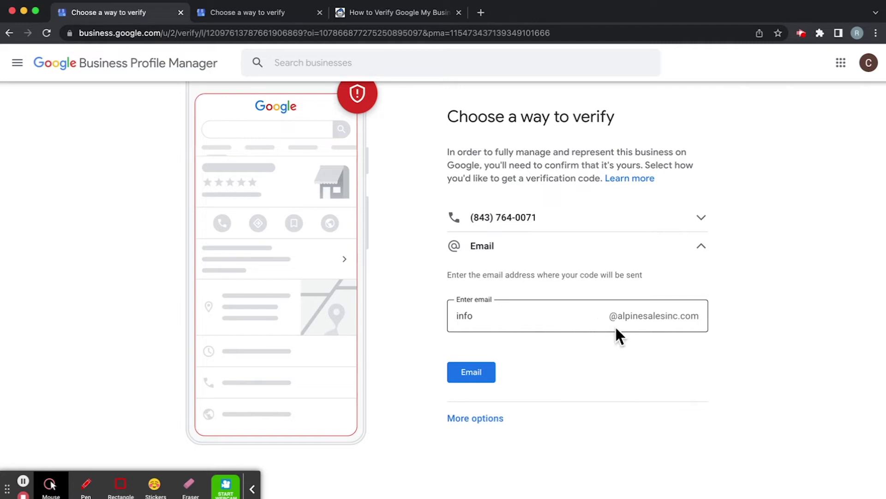
click(600, 315)
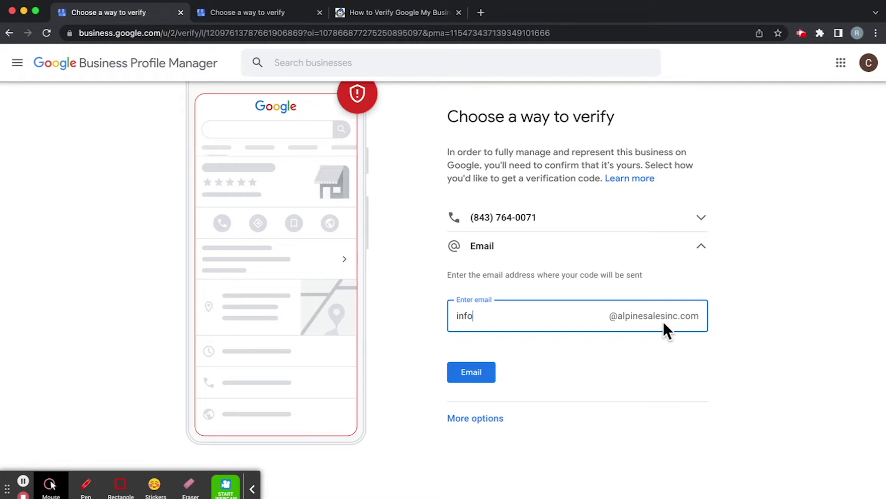
click(485, 419)
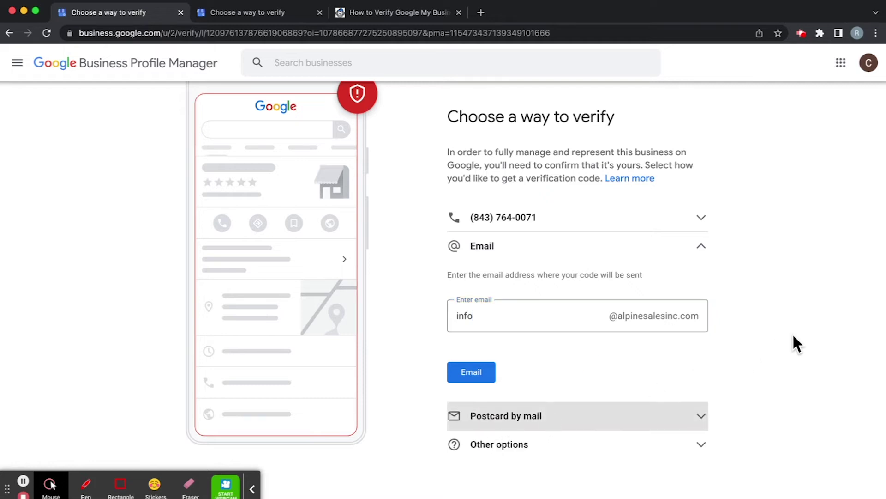
scroll(792, 333, down, 1)
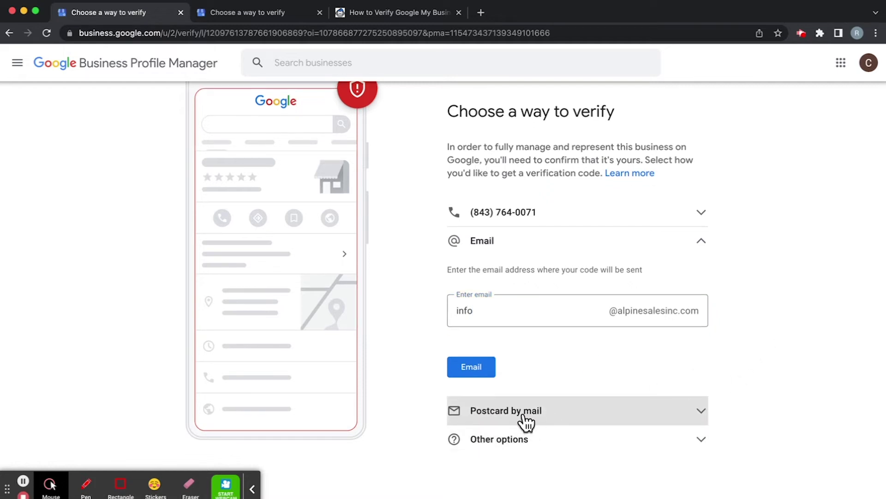
click(507, 441)
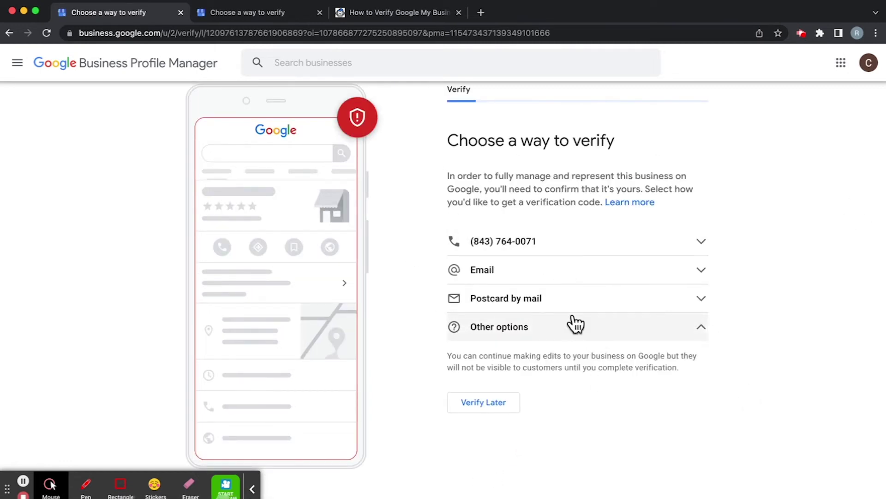
Step: On the second business's verification page, expand the phone number row for a call or text code
click(253, 13)
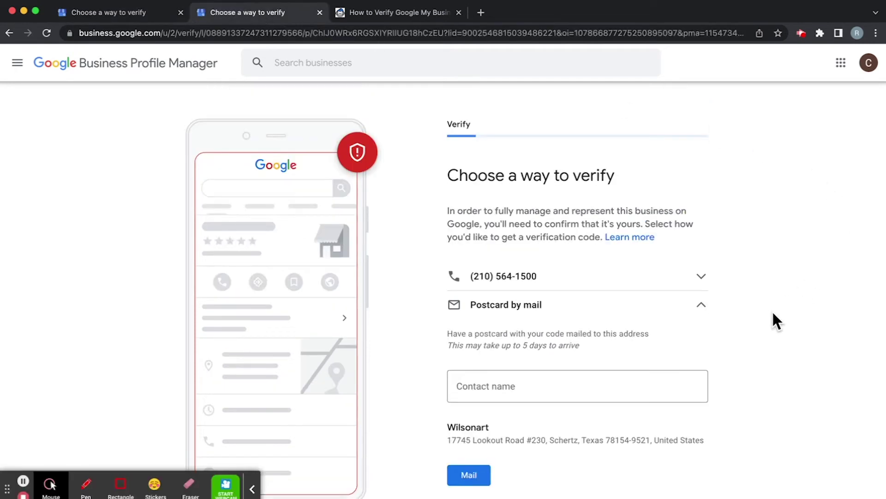
click(557, 283)
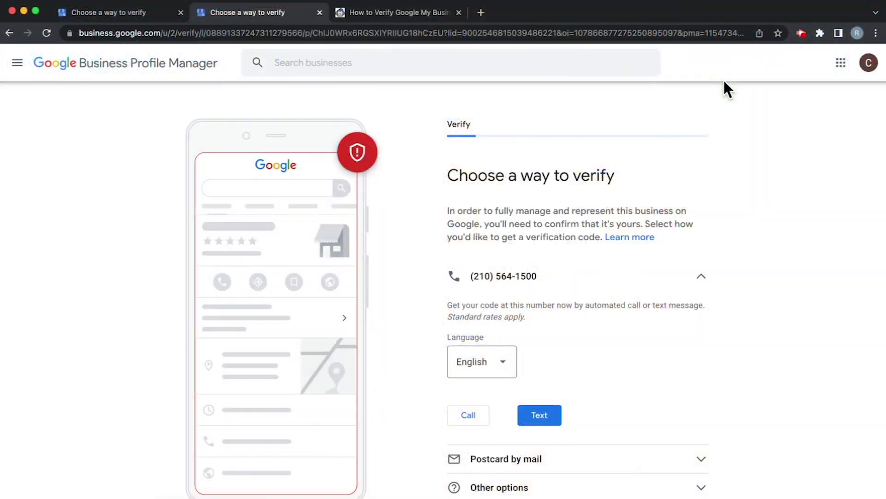
Step: Search Google for 'google support' in a new tab
click(481, 12)
text(suop)
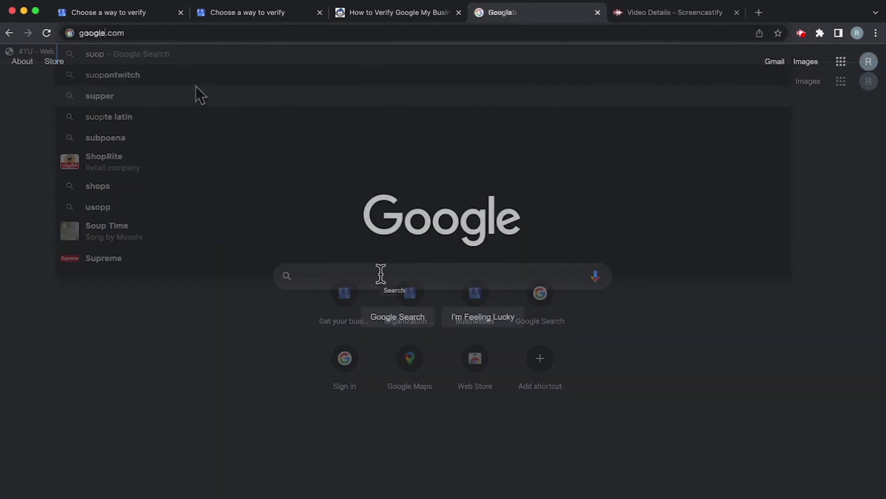
text(google su)
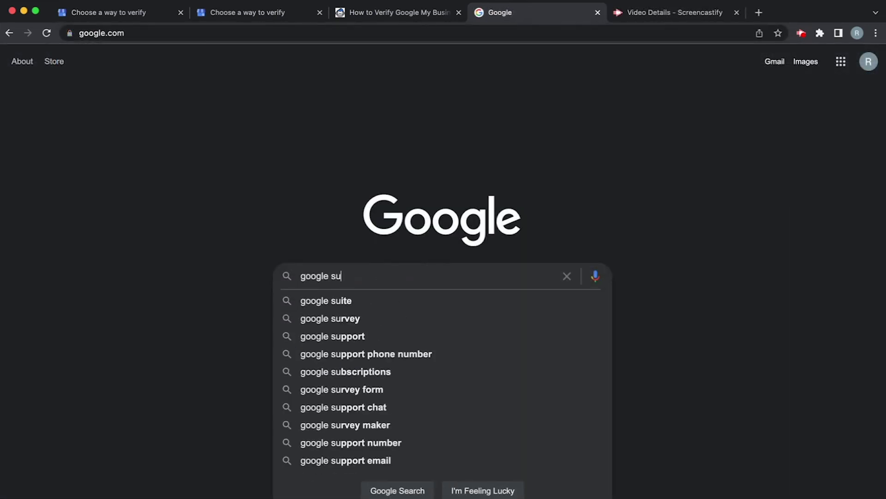
text(ppo)
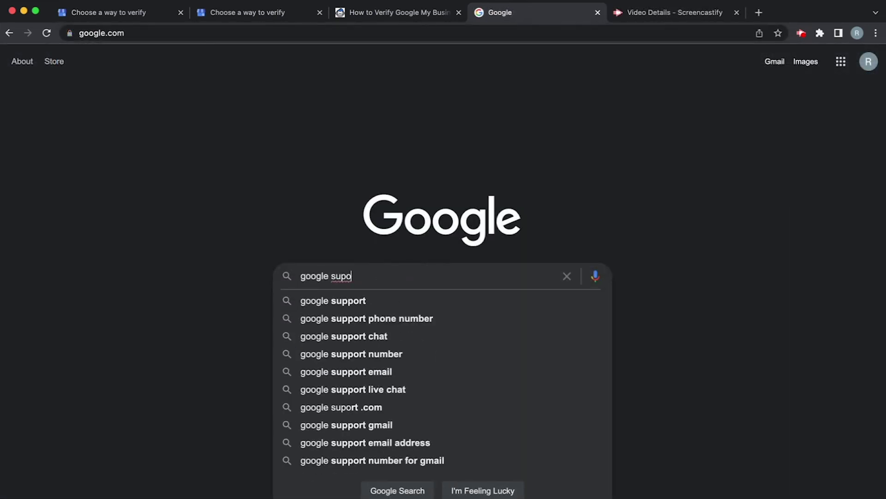
key(BackSpace)
text(pot)
key(BackSpace)
text(rt)
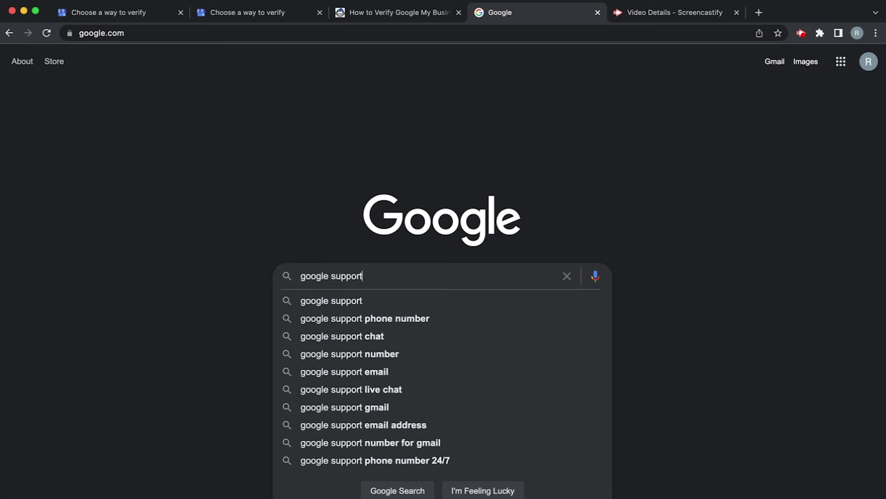
key(Return)
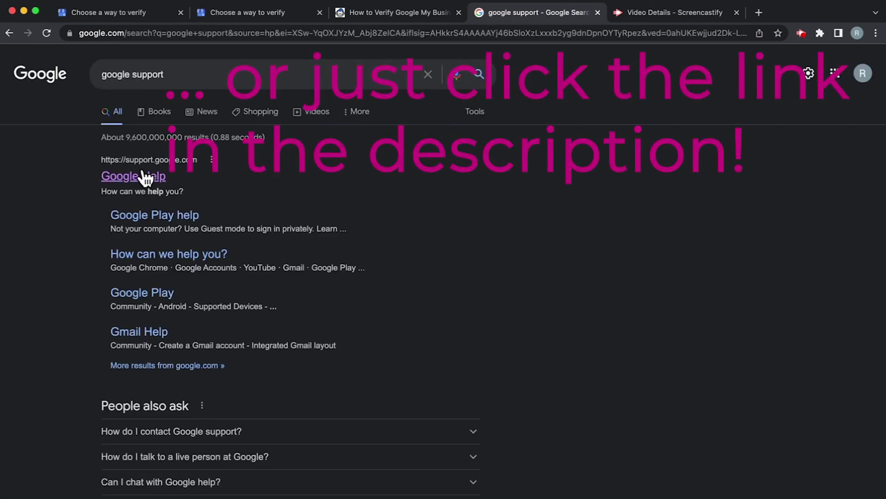
Step: Open the Google Help result and expand the full product list down to the Business section
click(141, 176)
scroll(168, 272, down, 10)
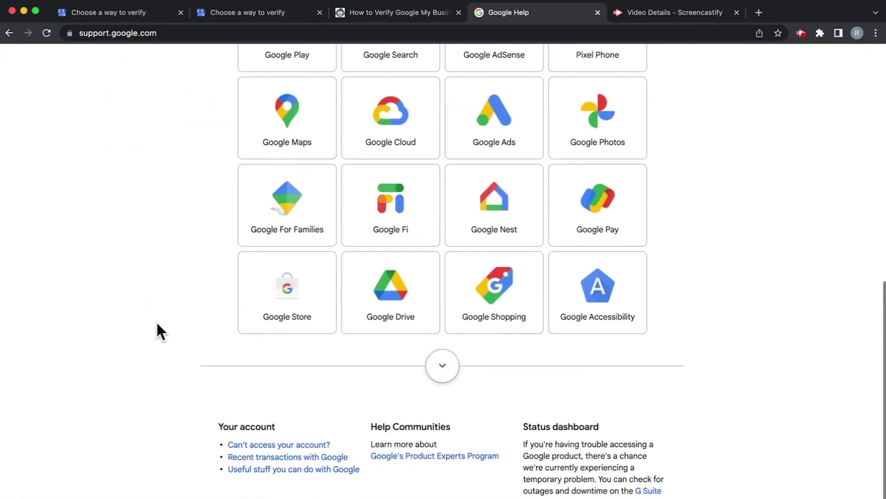
click(442, 365)
scroll(831, 400, down, 15)
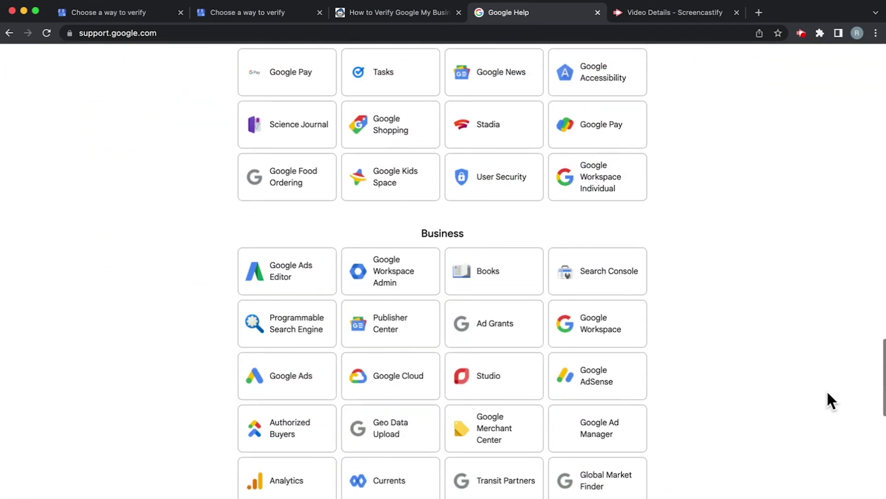
scroll(831, 401, up, 15)
scroll(827, 393, down, 8)
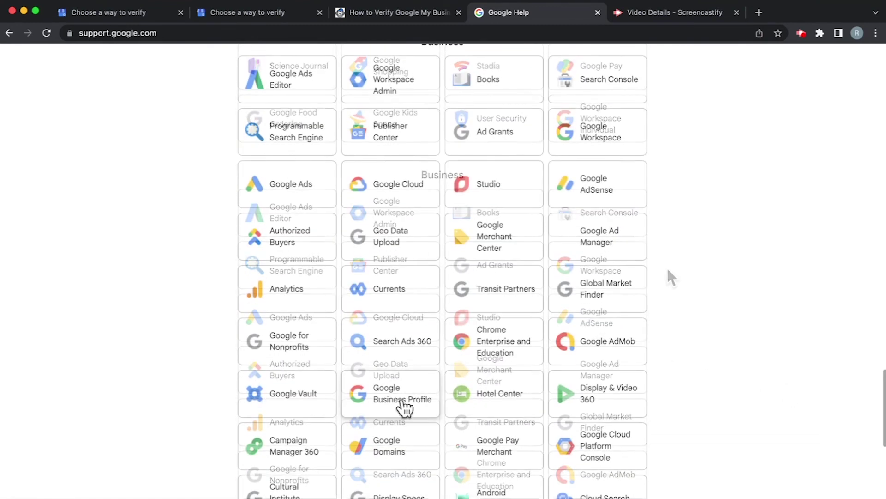
Step: Go from Google Business Profile help through 'Verify one or several businesses' to the Contact us form
click(384, 403)
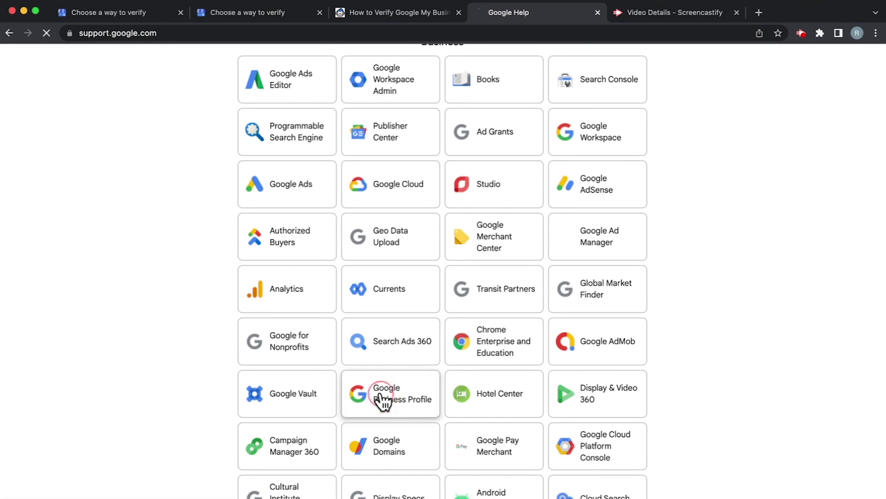
scroll(463, 271, down, 3)
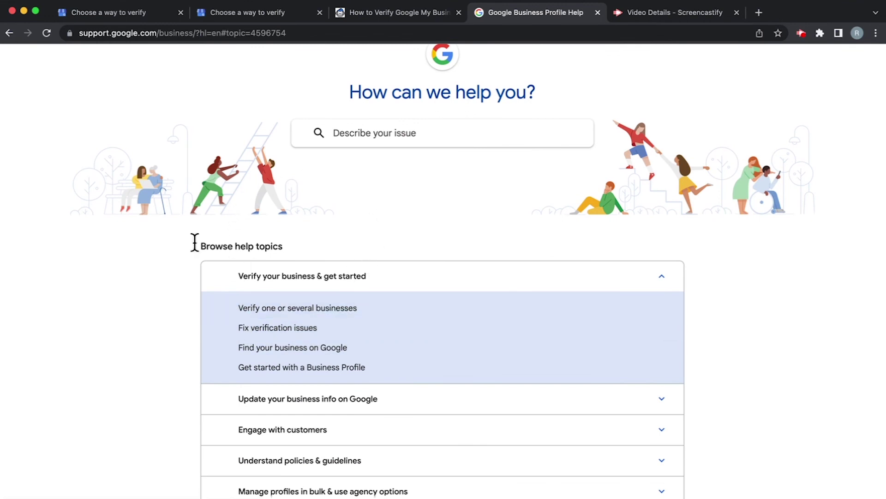
click(284, 308)
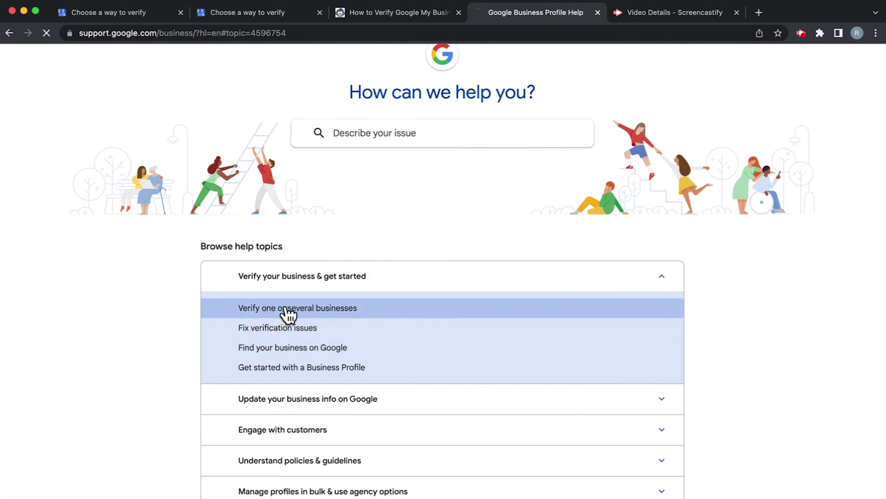
scroll(597, 357, down, 2)
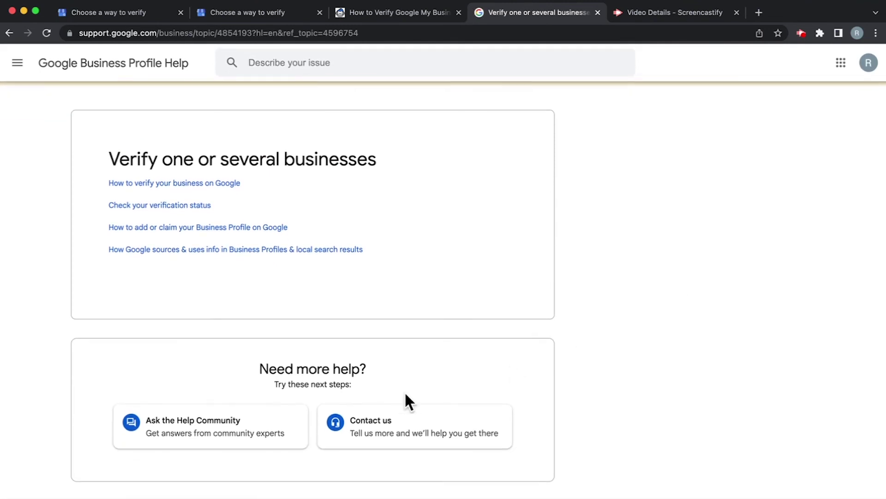
click(392, 428)
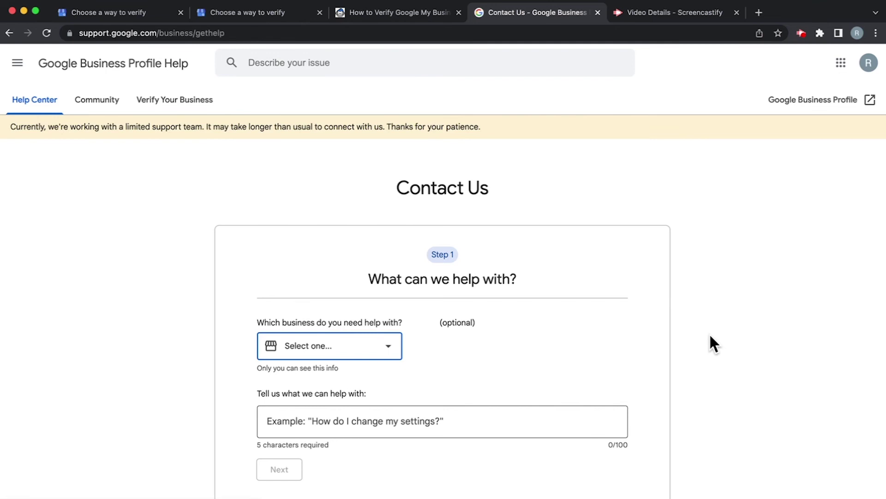
scroll(711, 336, down, 2)
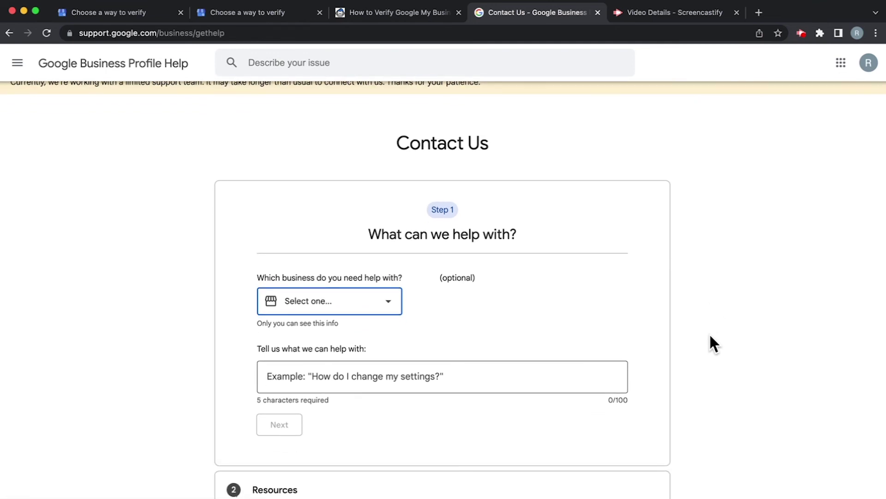